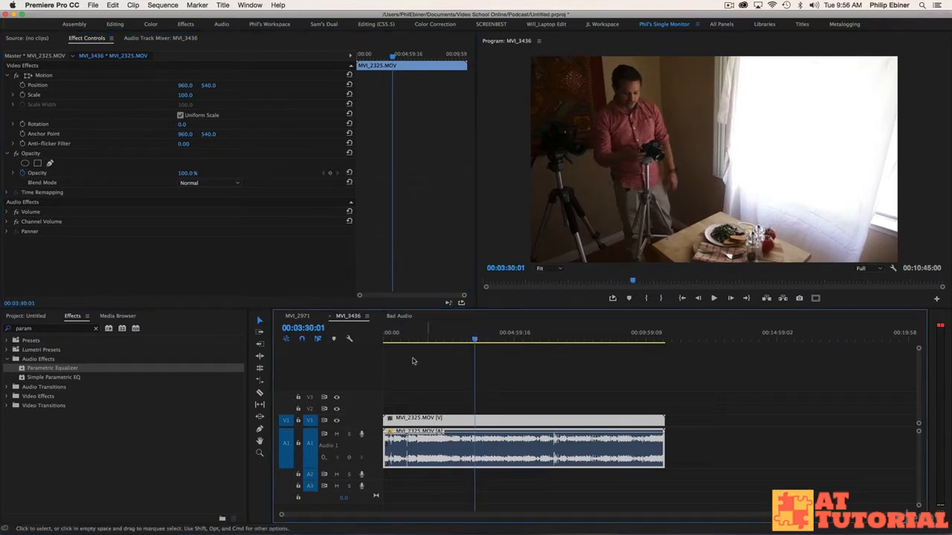
Step: Apply the Parametric Equalizer effect to the MVI_2325.MOV audio clip and open its custom setup editor
{"action": "left_click", "coordinate": [40, 369]}
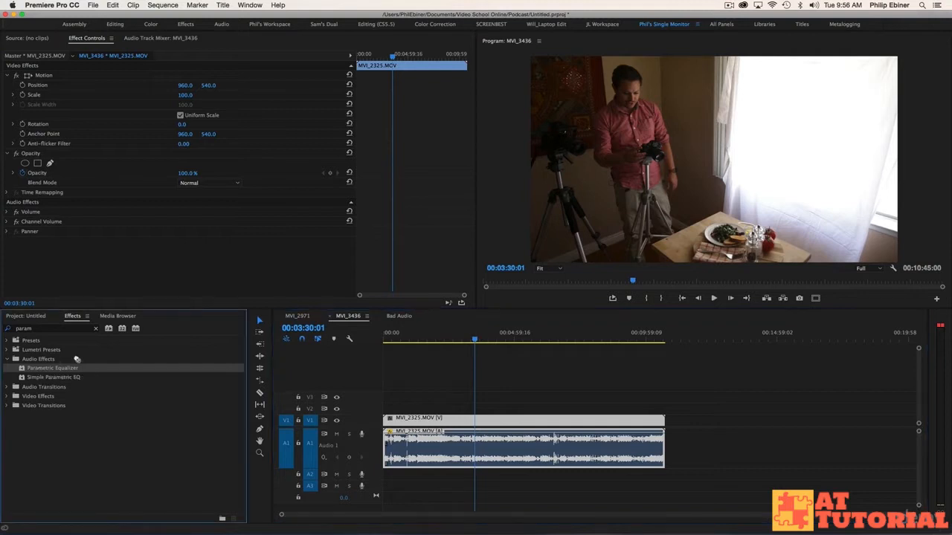
{"action": "left_click_drag", "start_coordinate": [424, 387], "coordinate": [464, 448]}
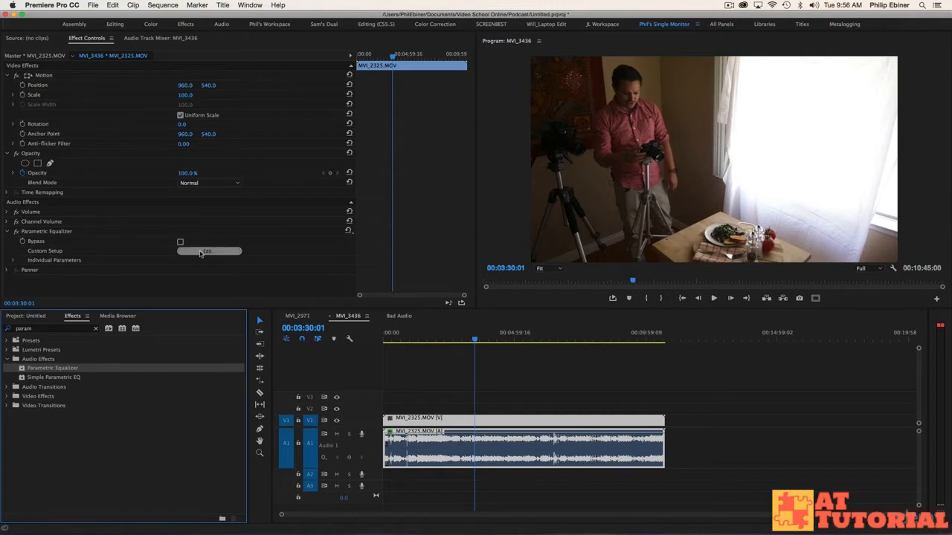
{"action": "left_click", "coordinate": [205, 251]}
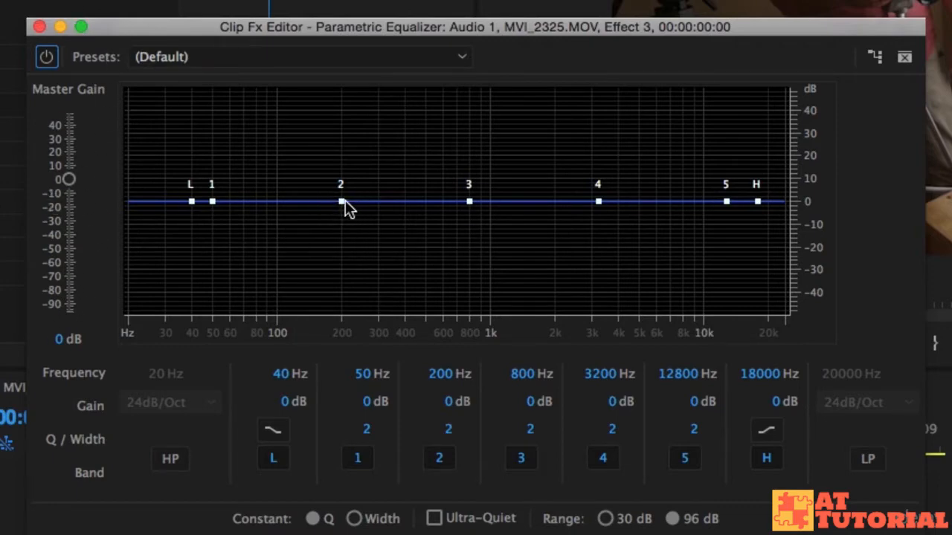
{"action": "mouse_move", "coordinate": [343, 203]}
{"action": "left_mouse_down"}
{"action": "mouse_move", "coordinate": [344, 141]}
{"action": "mouse_move", "coordinate": [347, 257]}
{"action": "mouse_move", "coordinate": [341, 201]}
{"action": "left_mouse_up"}
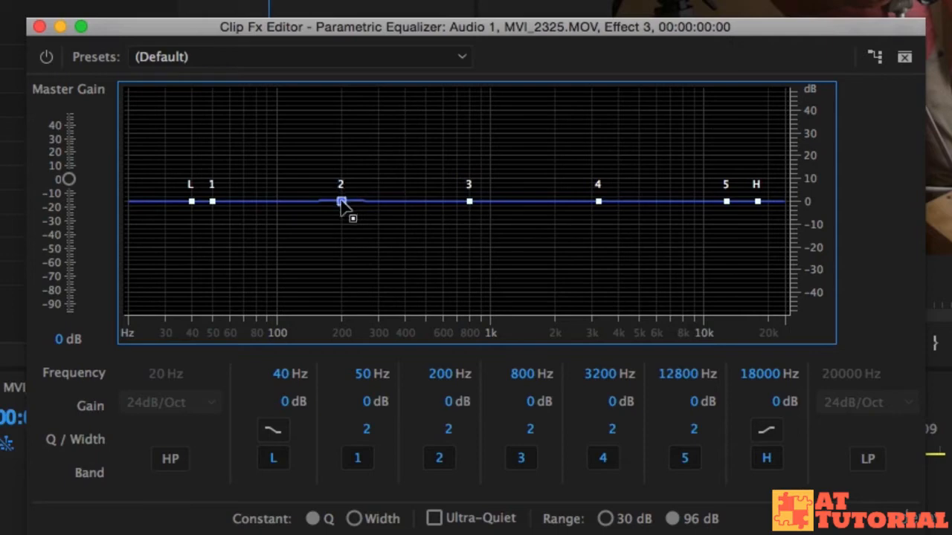
{"action": "left_click", "coordinate": [328, 57]}
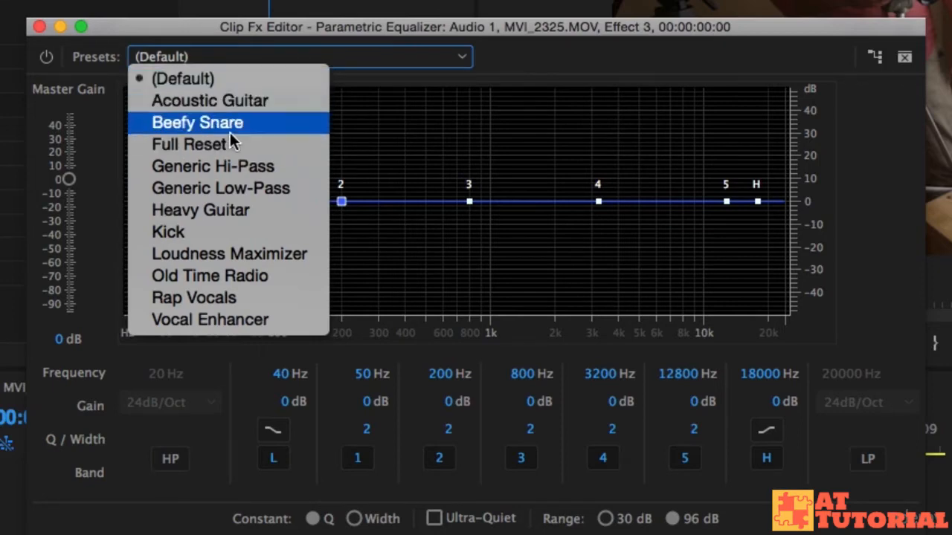
{"action": "left_click", "coordinate": [535, 61]}
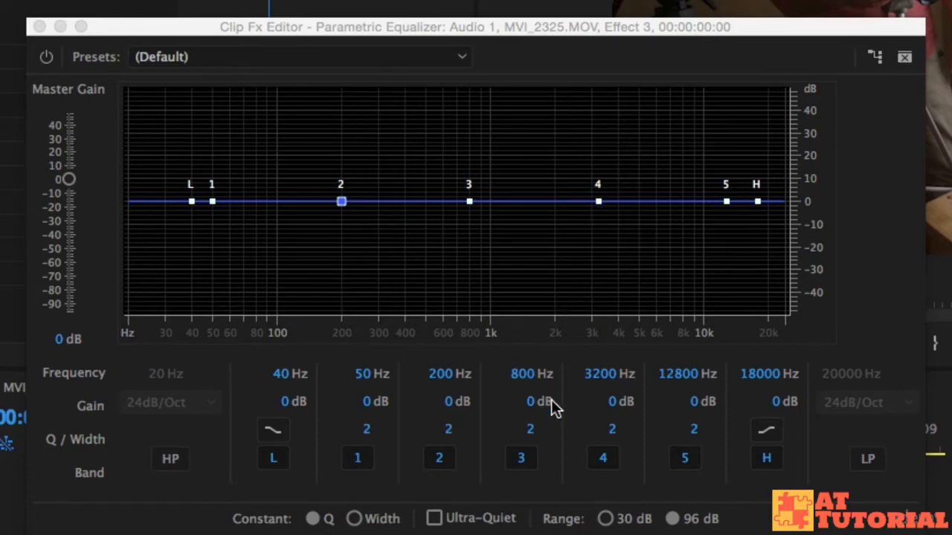
Step: Narrow equalizer band 4 to a Q of 24.7 and boost it to about 30.3 dB near 3007 Hz, saving the project
{"action": "left_click", "coordinate": [598, 202]}
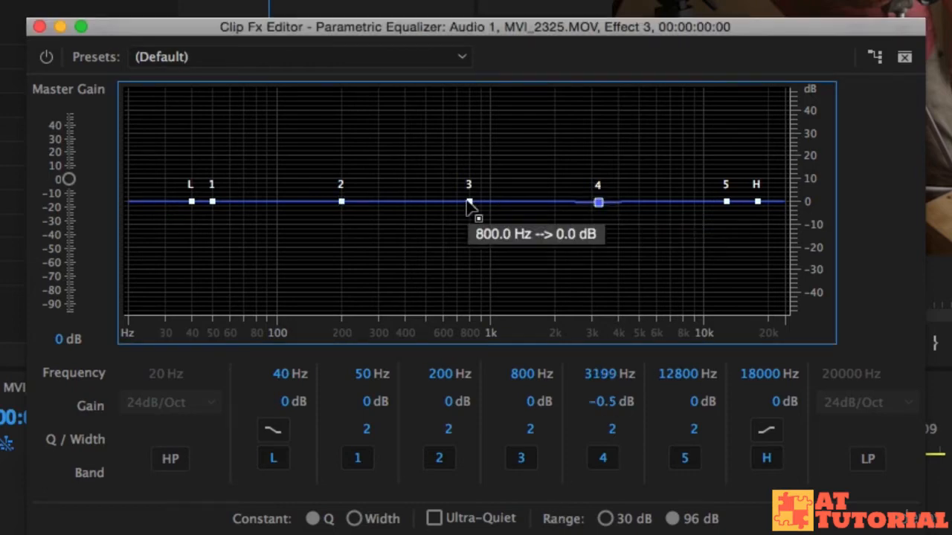
{"action": "left_click_drag", "start_coordinate": [606, 209], "coordinate": [603, 146]}
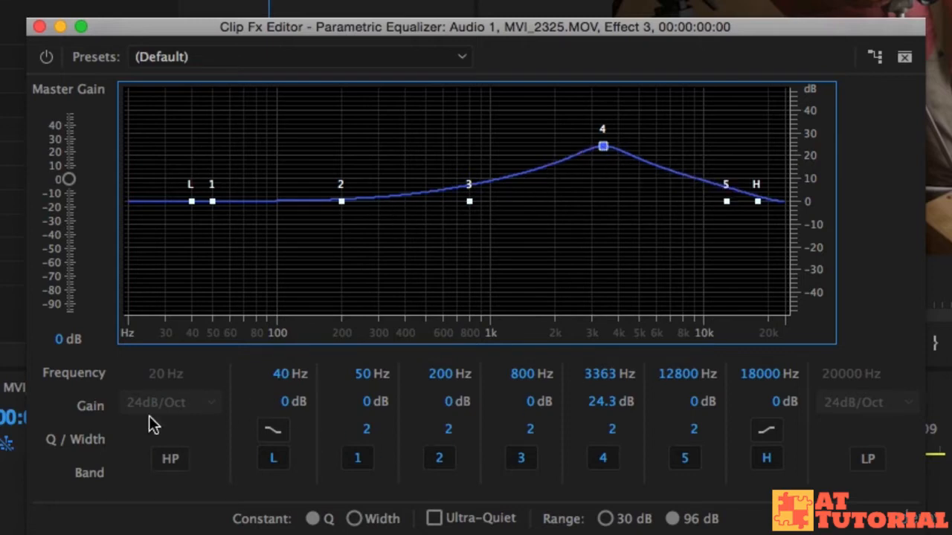
{"action": "left_click_drag", "start_coordinate": [610, 433], "coordinate": [864, 428]}
{"action": "left_click_drag", "start_coordinate": [603, 147], "coordinate": [610, 201]}
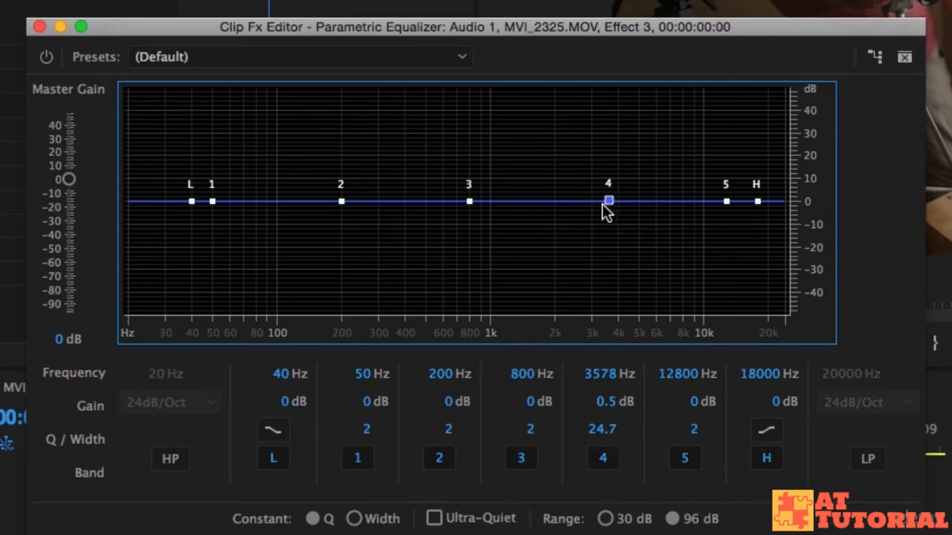
{"action": "left_click_drag", "start_coordinate": [609, 202], "coordinate": [591, 134]}
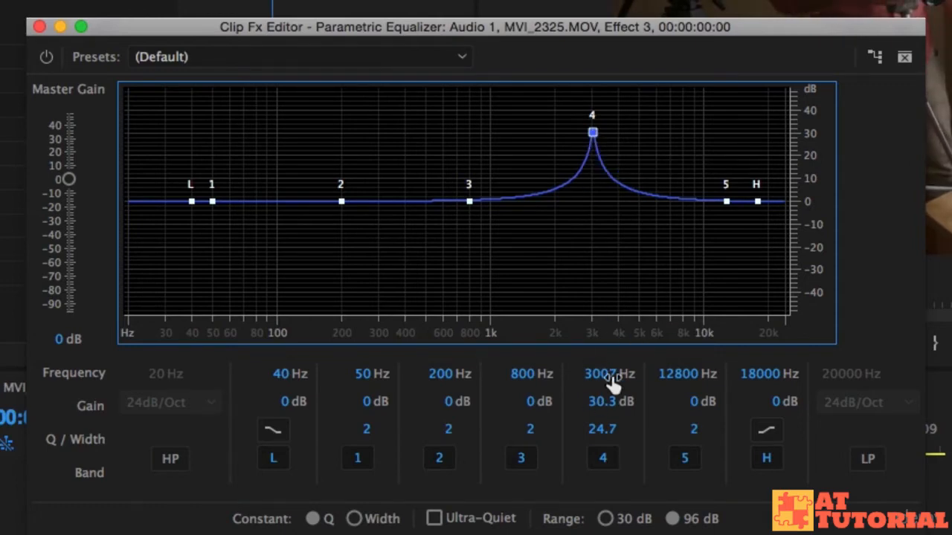
{"action": "key", "text": "super+s"}
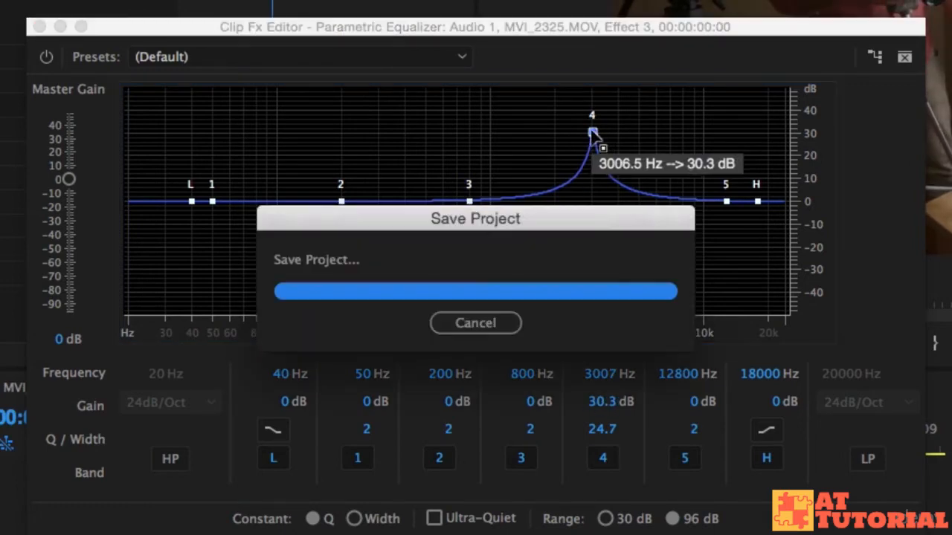
Step: Sweep band 4's boosted peak across the upper frequencies to about 2655 Hz, and cut its gain to about -15.1 dB
{"action": "left_click_drag", "start_coordinate": [593, 134], "coordinate": [654, 132]}
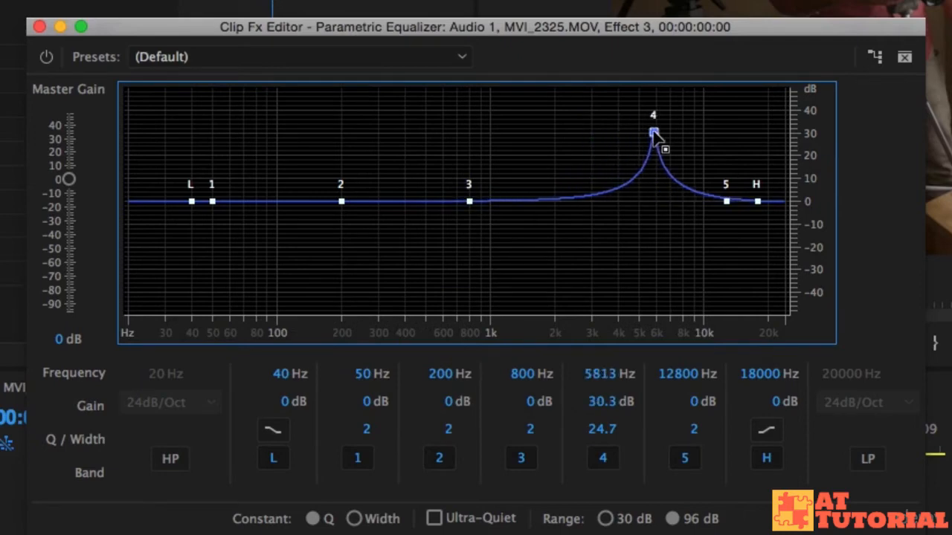
{"action": "left_click_drag", "start_coordinate": [654, 133], "coordinate": [677, 130]}
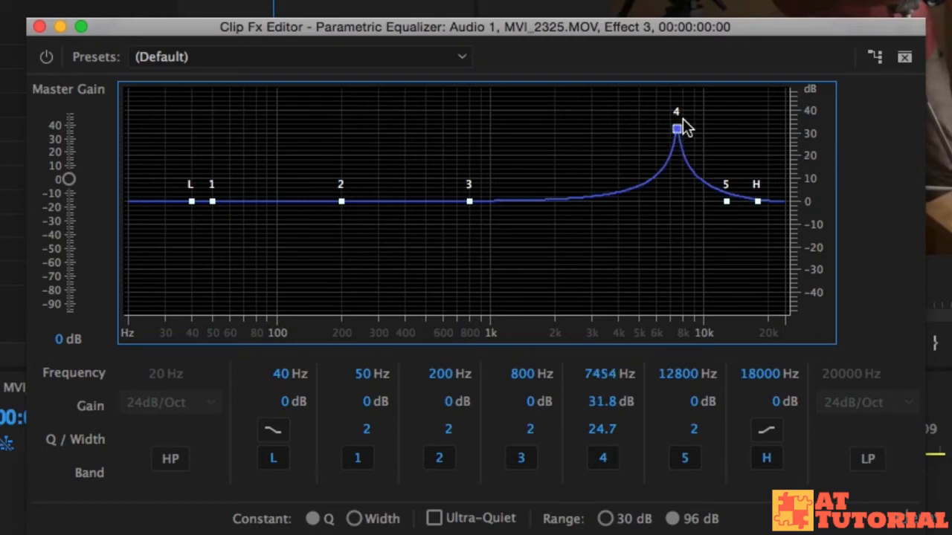
{"action": "left_click_drag", "start_coordinate": [677, 129], "coordinate": [581, 125]}
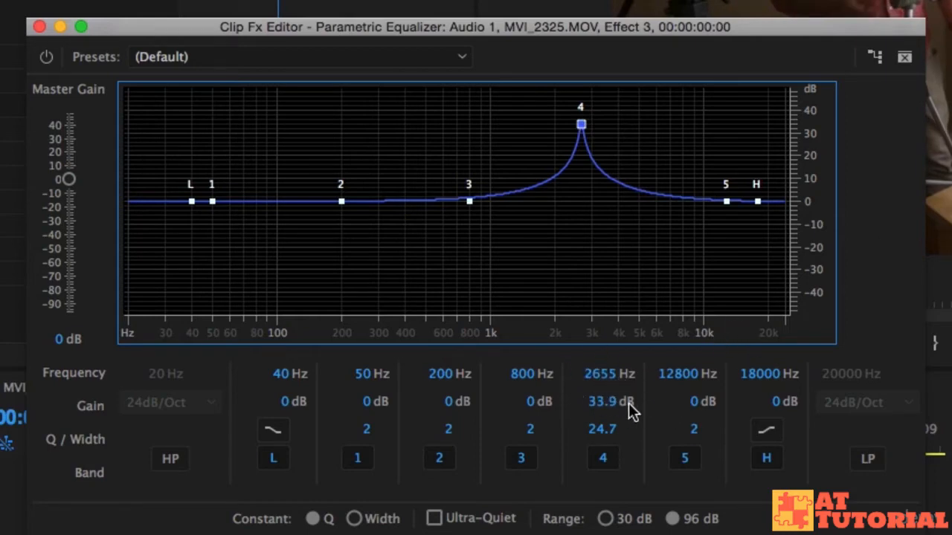
{"action": "left_click_drag", "start_coordinate": [595, 410], "coordinate": [198, 466]}
{"action": "left_click_drag", "start_coordinate": [610, 405], "coordinate": [510, 412]}
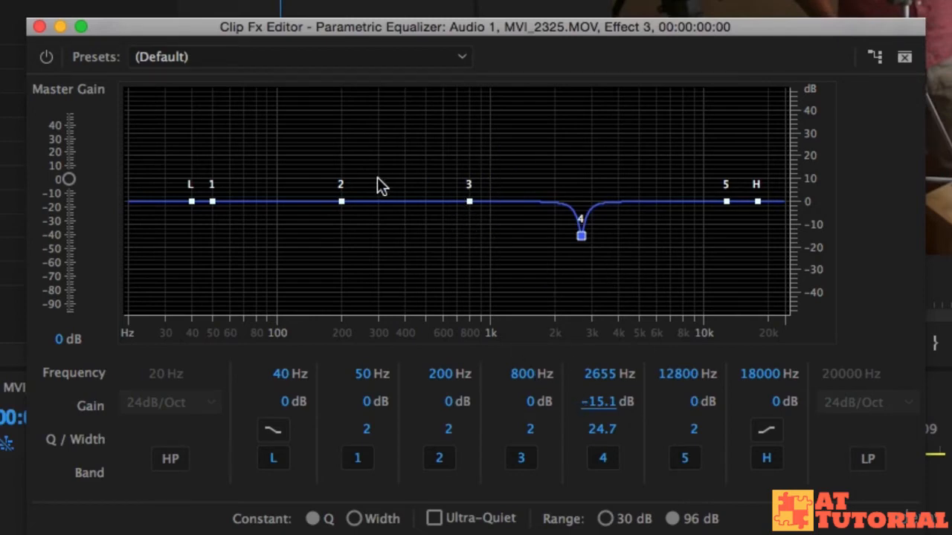
Step: Set band 3's Q to 20, sweep its boosted peak to about 1111 Hz, and cut its gain to about -10.9 dB
{"action": "left_click", "coordinate": [530, 430]}
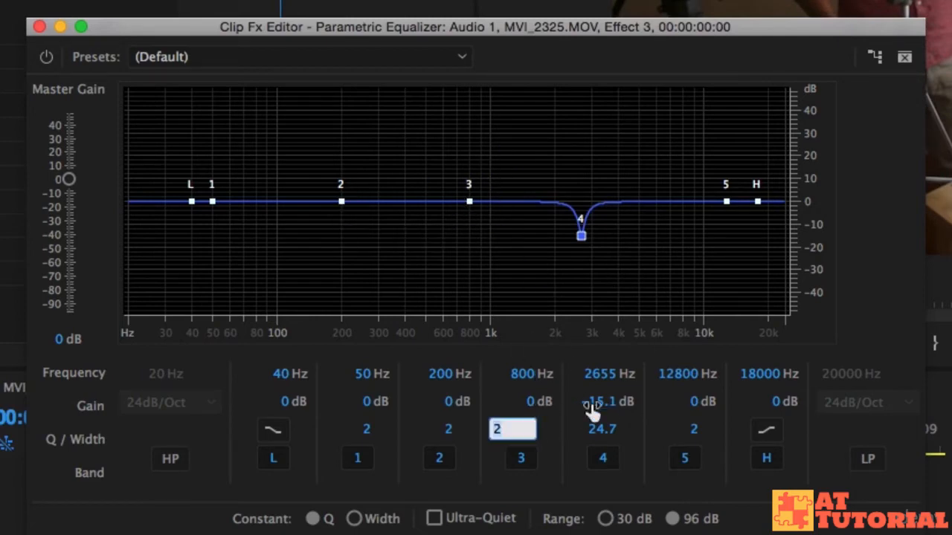
{"action": "type", "text": "0"}
{"action": "key", "text": "Return"}
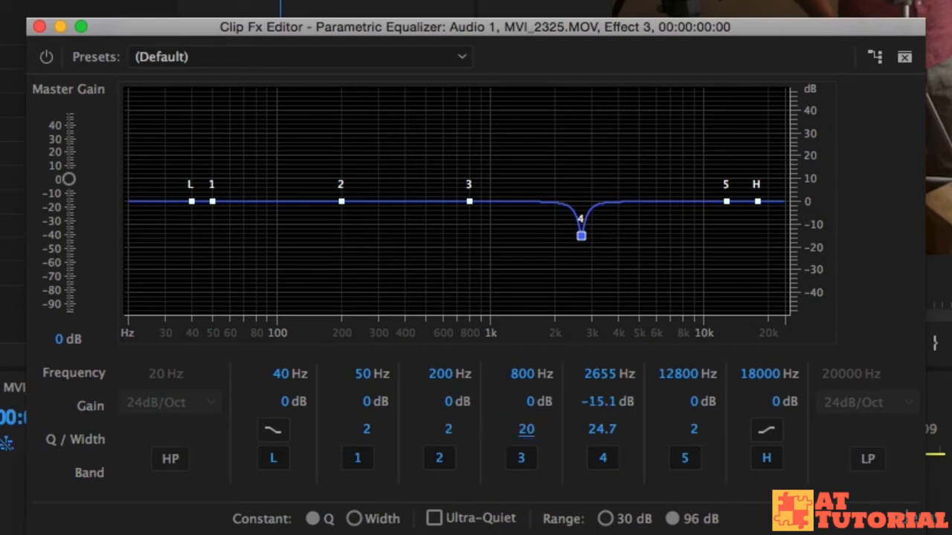
{"action": "left_click_drag", "start_coordinate": [470, 202], "coordinate": [501, 142]}
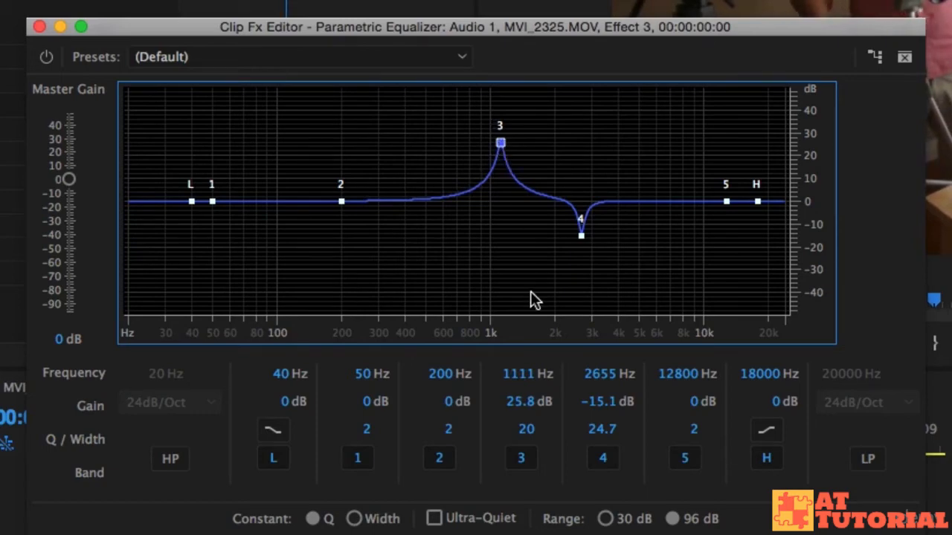
{"action": "left_click_drag", "start_coordinate": [519, 404], "coordinate": [274, 430]}
{"action": "left_click_drag", "start_coordinate": [510, 414], "coordinate": [381, 408]}
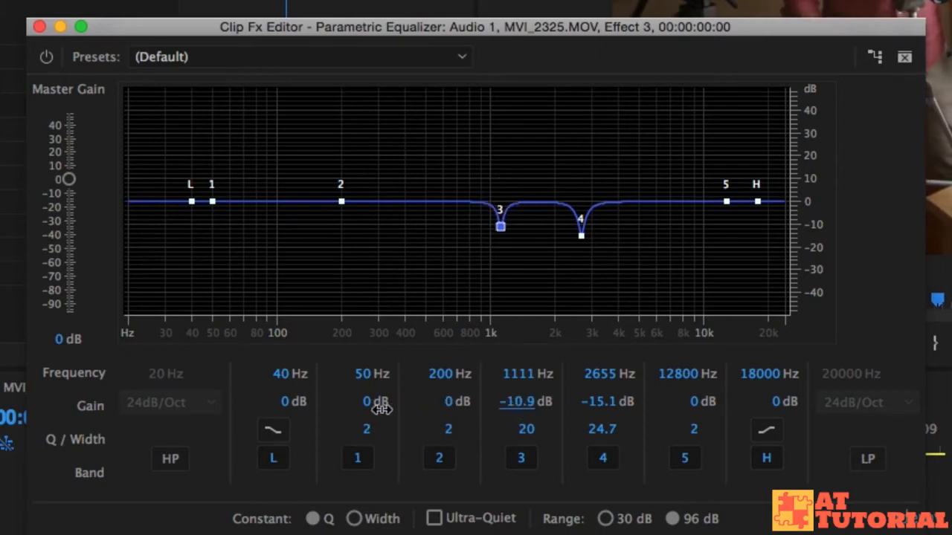
Step: Set band 2's Q to 20, sweep its boosted peak to about 337 Hz, and cut its gain to about -14.4 dB
{"action": "left_click", "coordinate": [443, 430]}
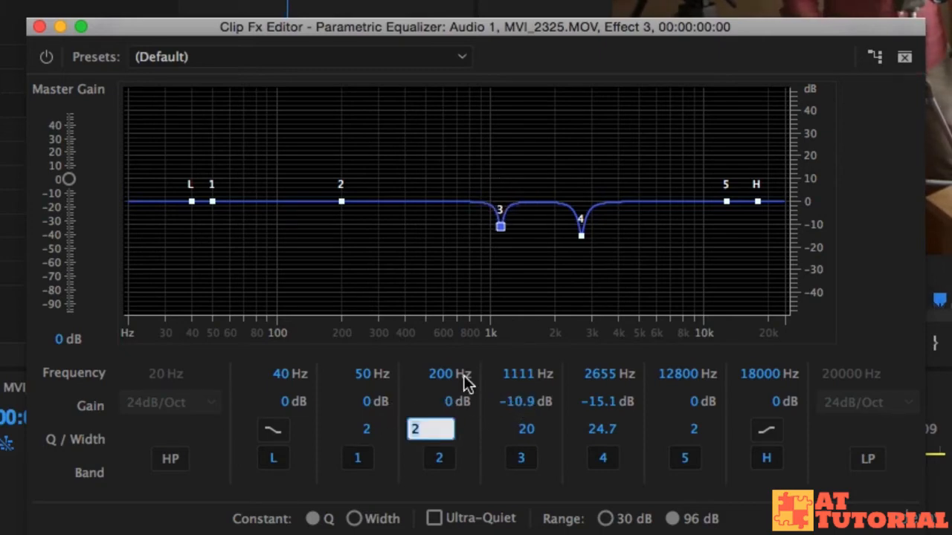
{"action": "type", "text": "20"}
{"action": "key", "text": "Return"}
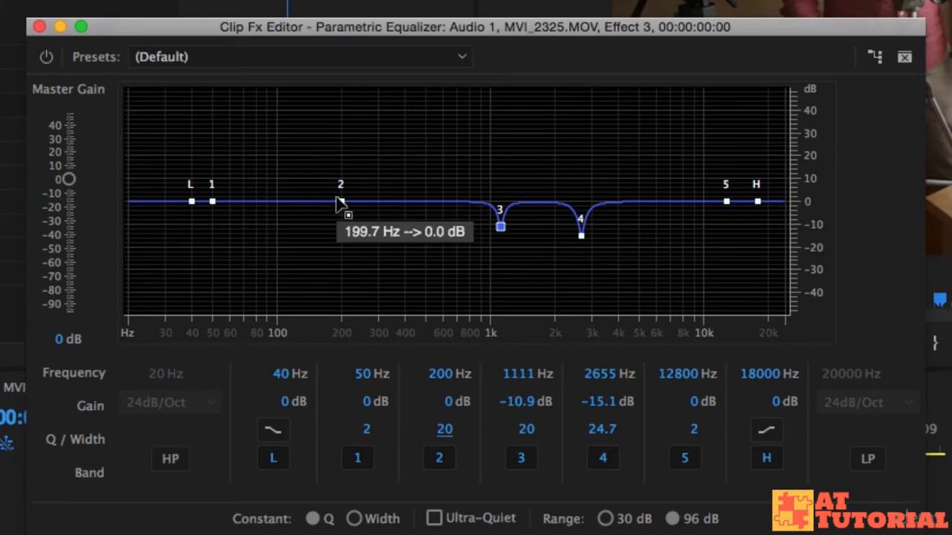
{"action": "left_click_drag", "start_coordinate": [342, 202], "coordinate": [389, 123]}
{"action": "left_click_drag", "start_coordinate": [478, 20], "coordinate": [237, 19]}
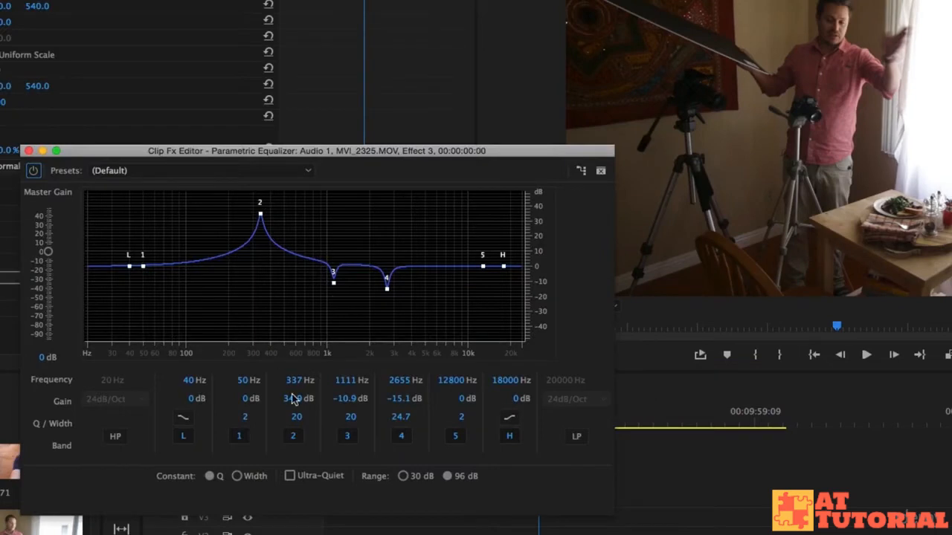
{"action": "key", "text": "space"}
{"action": "left_click_drag", "start_coordinate": [296, 400], "coordinate": [260, 401]}
{"action": "key", "text": "space"}
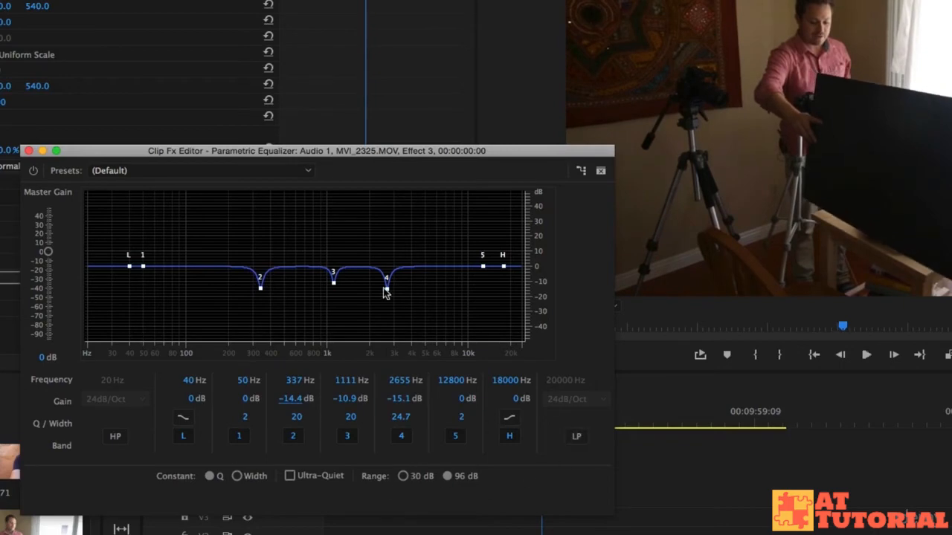
Step: Compare the playing audio with and without the Parametric Equalizer by switching its bypass on and off
{"action": "left_click_drag", "start_coordinate": [480, 148], "coordinate": [474, 150]}
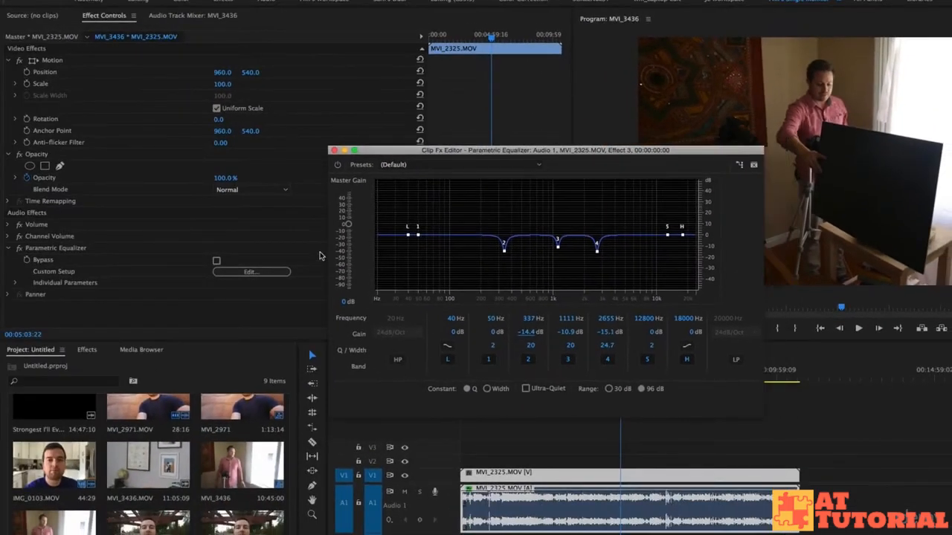
{"action": "left_click", "coordinate": [216, 262]}
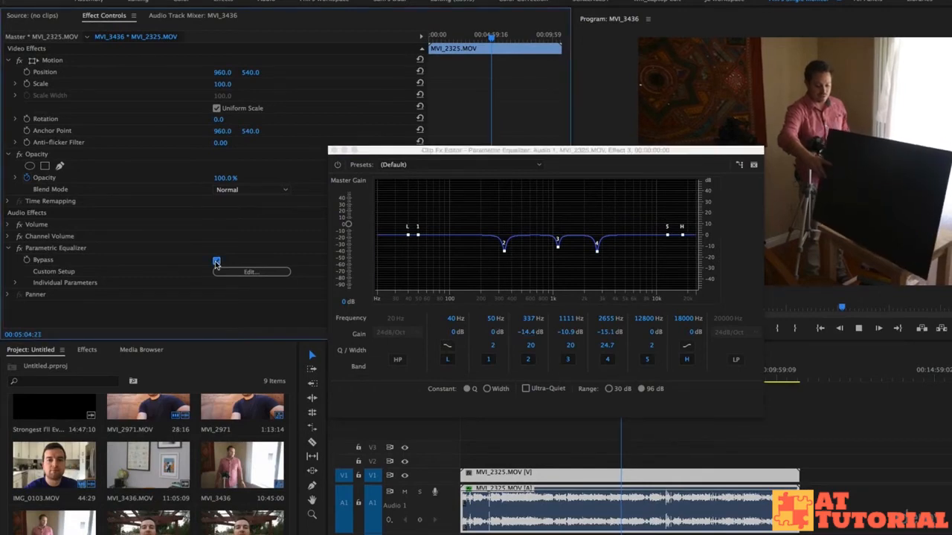
{"action": "left_click", "coordinate": [217, 261]}
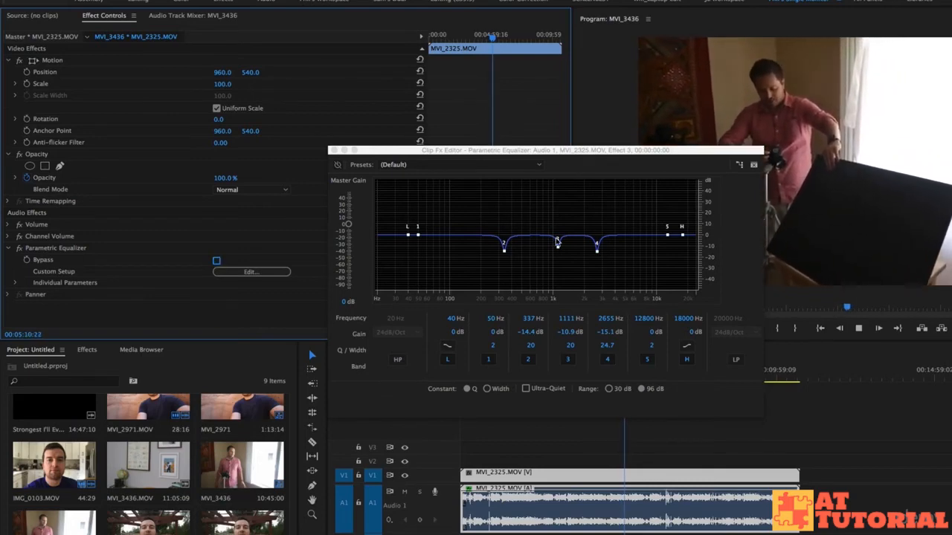
Step: Deepen the cuts of bands 2, 3 and 4 to about -21.7 dB at 350 Hz, -20.2 dB at 1168 Hz and -21.2 dB at 2969 Hz
{"action": "left_click_drag", "start_coordinate": [505, 249], "coordinate": [508, 265]}
{"action": "left_click_drag", "start_coordinate": [557, 244], "coordinate": [602, 259]}
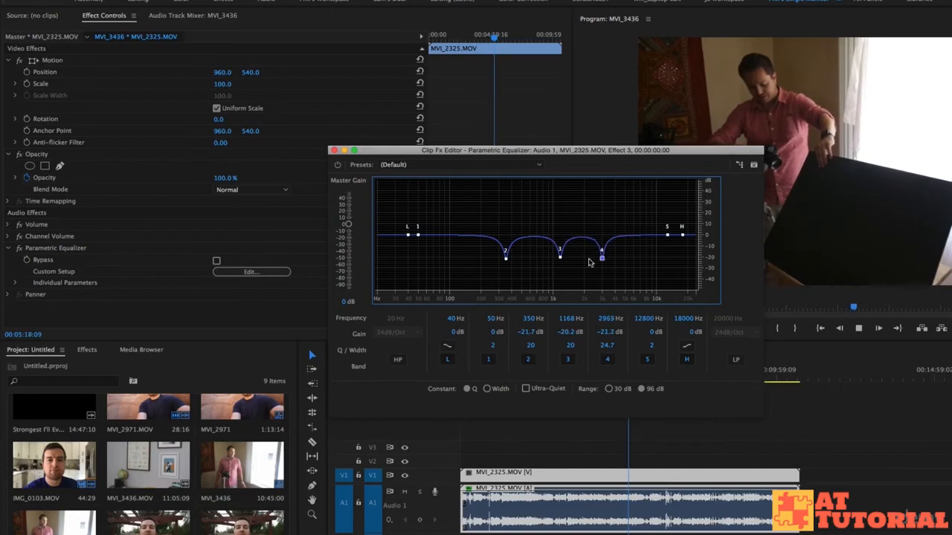
Step: Bypass and re-enable the equalizer during playback to compare the deeper cuts with the original audio, leaving the effect active
{"action": "left_click", "coordinate": [217, 261]}
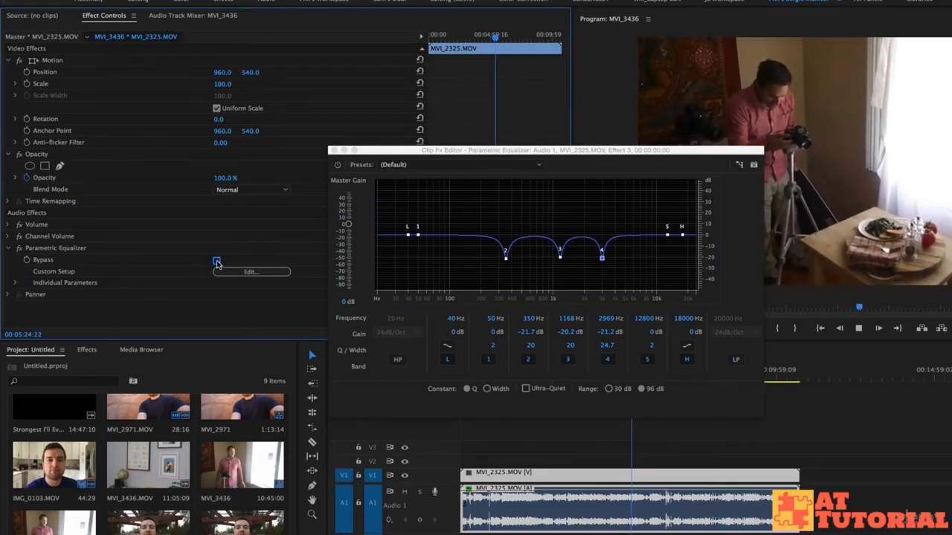
{"action": "left_click", "coordinate": [217, 262]}
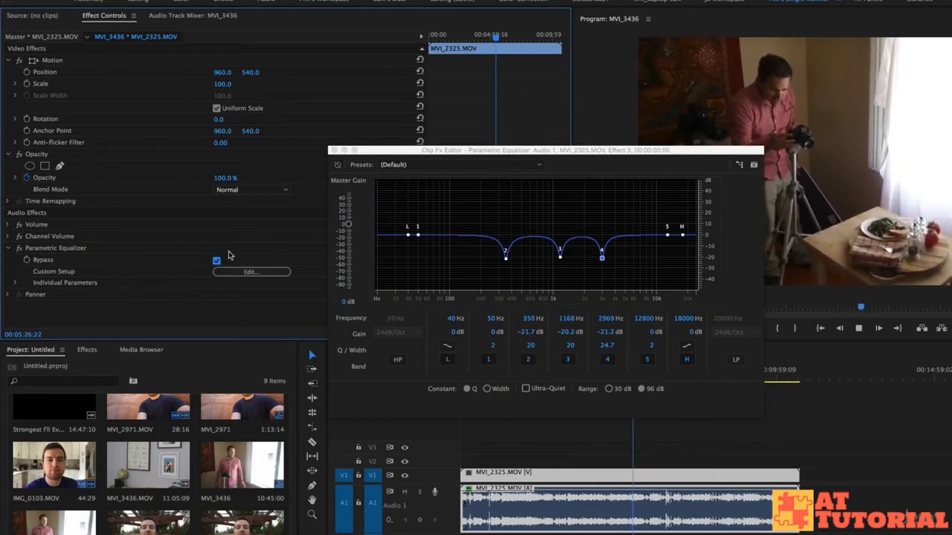
{"action": "left_click", "coordinate": [216, 262]}
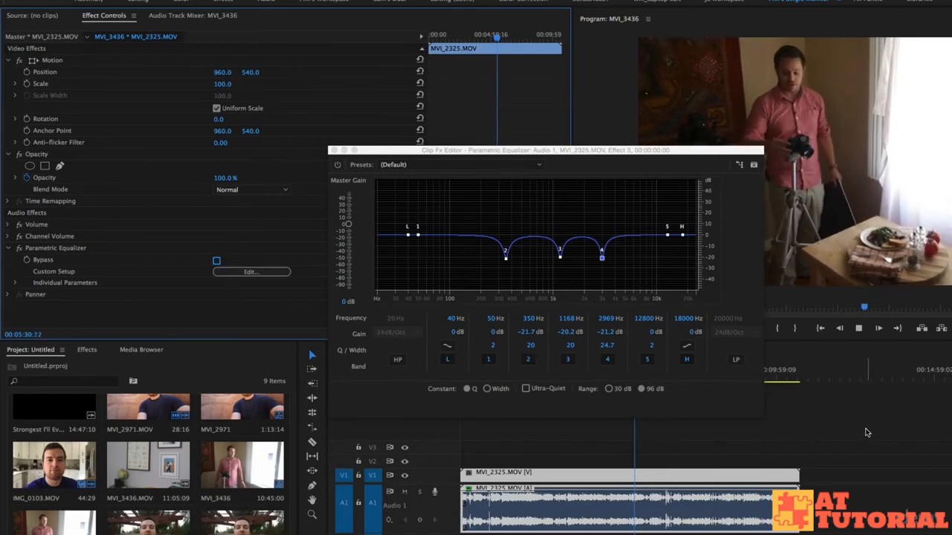
{"action": "left_click", "coordinate": [866, 432]}
{"action": "left_click", "coordinate": [727, 475]}
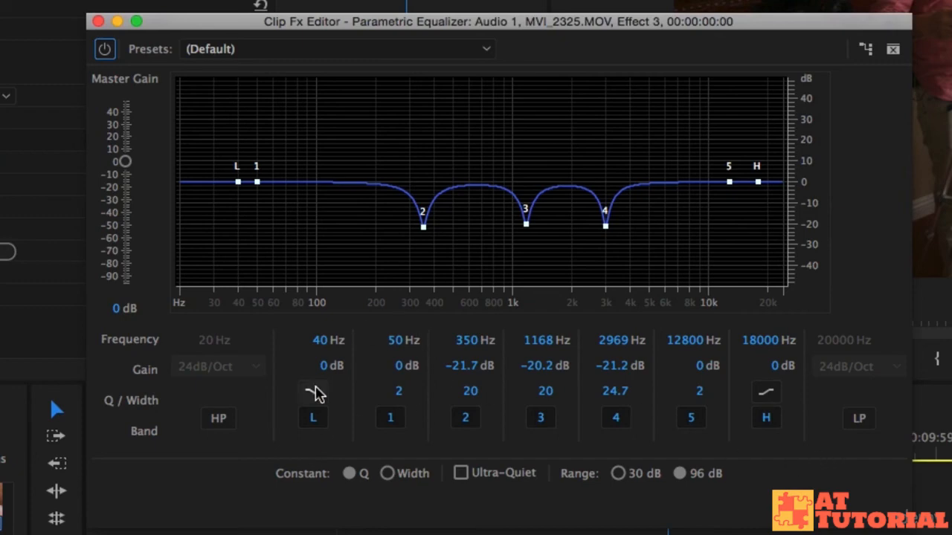
Step: Keep the low shelf band enabled, switch it to the steeper slope, and set its frequency to 100 Hz
{"action": "left_click", "coordinate": [316, 420]}
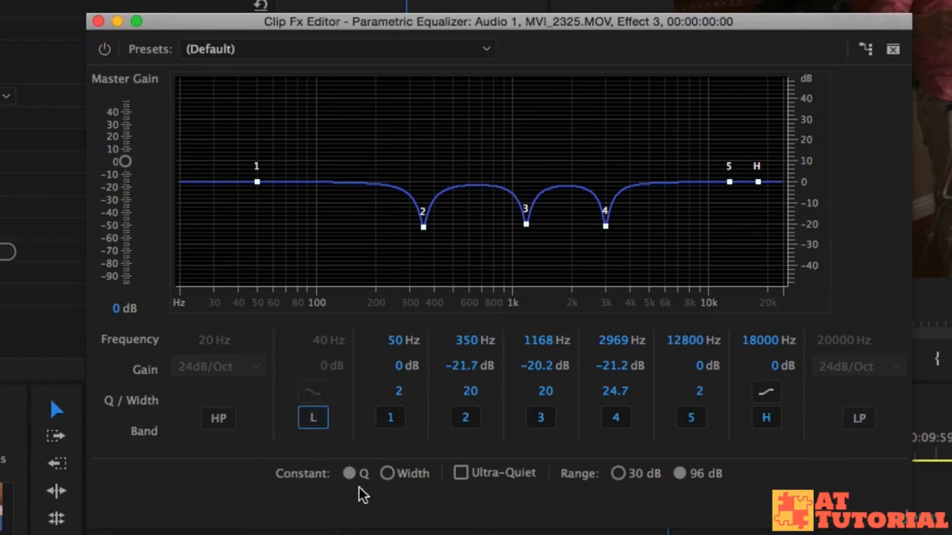
{"action": "left_click", "coordinate": [327, 421]}
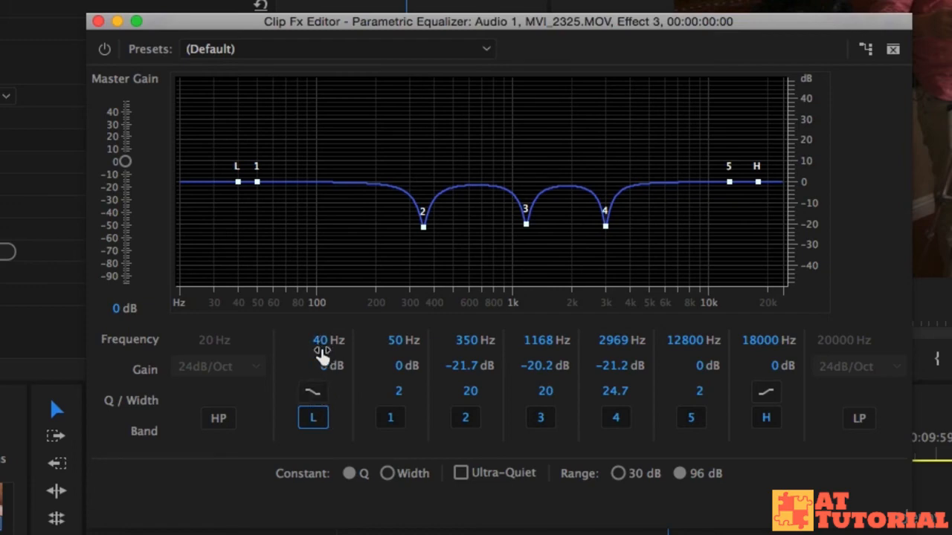
{"action": "left_click", "coordinate": [314, 395]}
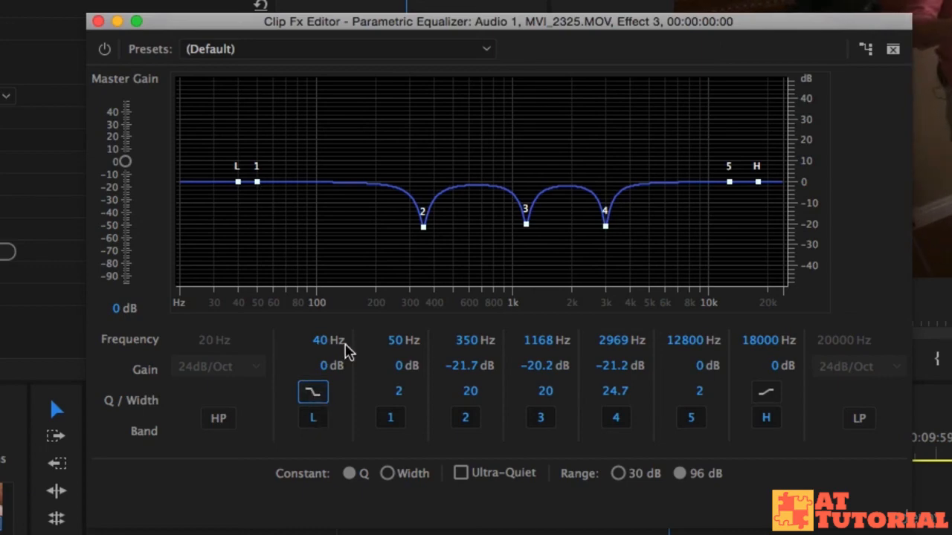
{"action": "left_click", "coordinate": [325, 340]}
{"action": "type", "text": "100"}
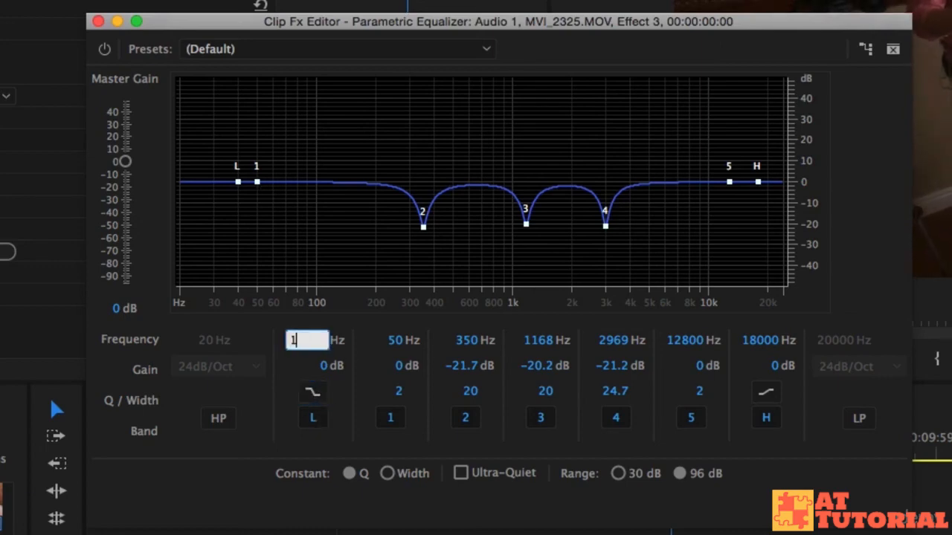
{"action": "key", "text": "Return"}
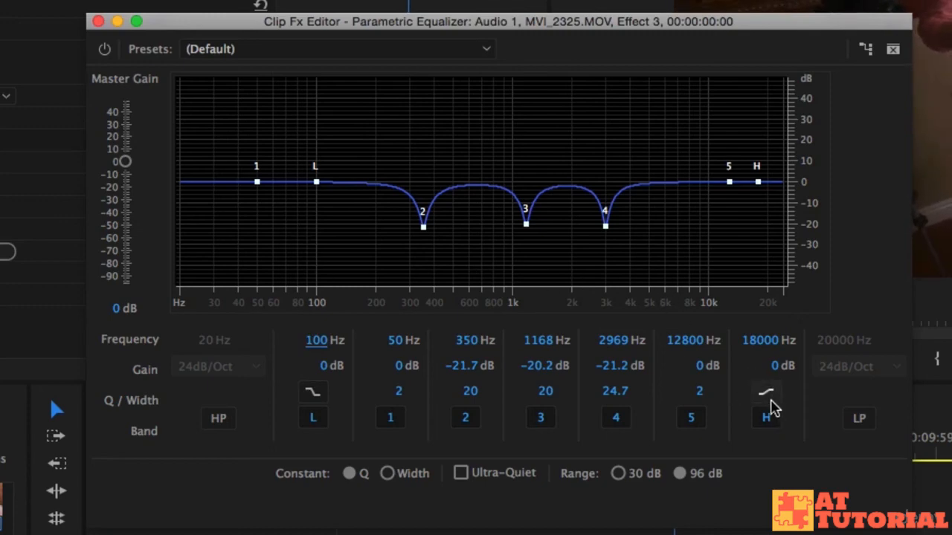
Step: Switch the high shelf band to the steeper slope and set its frequency to 6500 Hz
{"action": "left_click", "coordinate": [766, 392]}
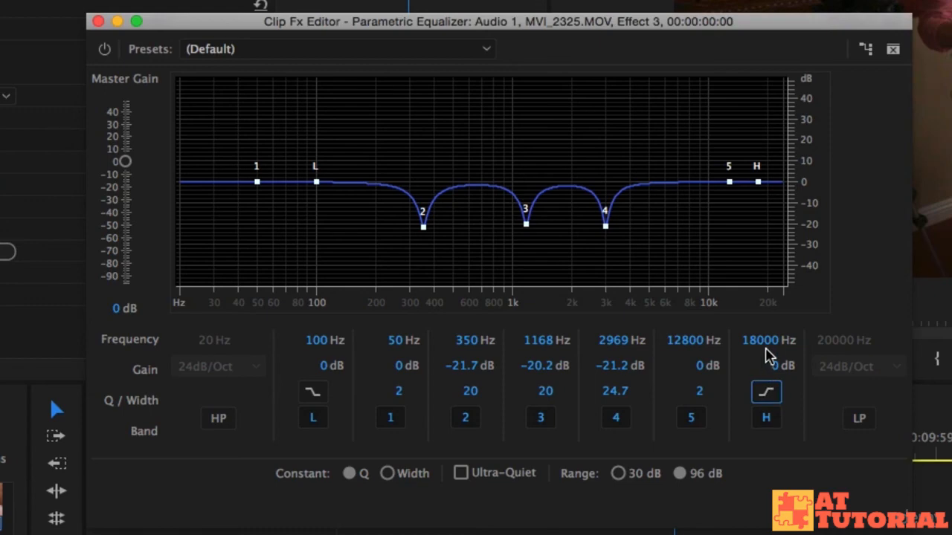
{"action": "left_click", "coordinate": [769, 340]}
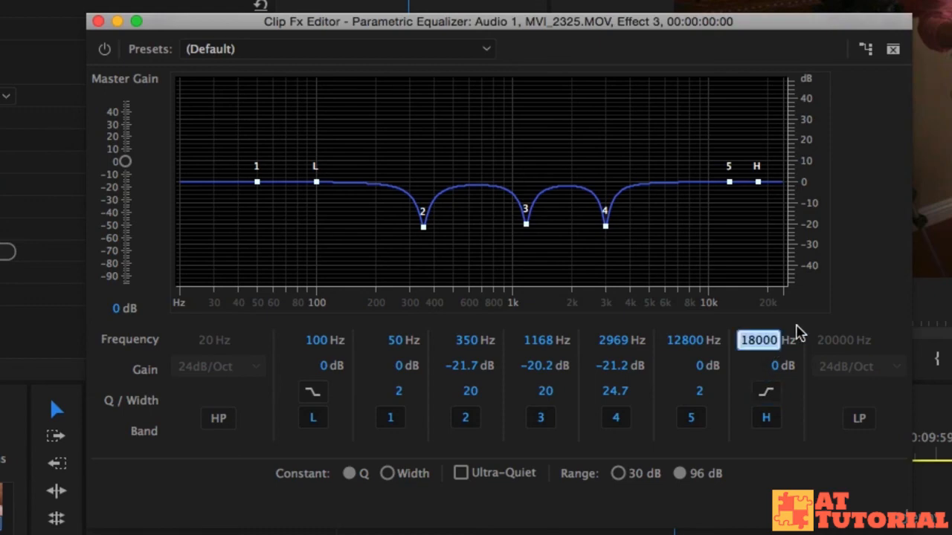
{"action": "type", "text": "6500"}
{"action": "key", "text": "Return"}
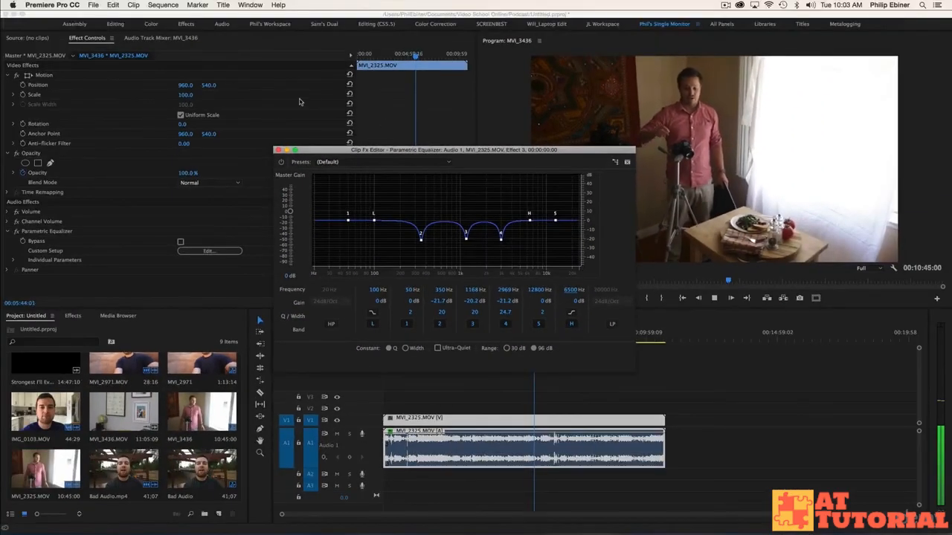
{"action": "left_click", "coordinate": [725, 369]}
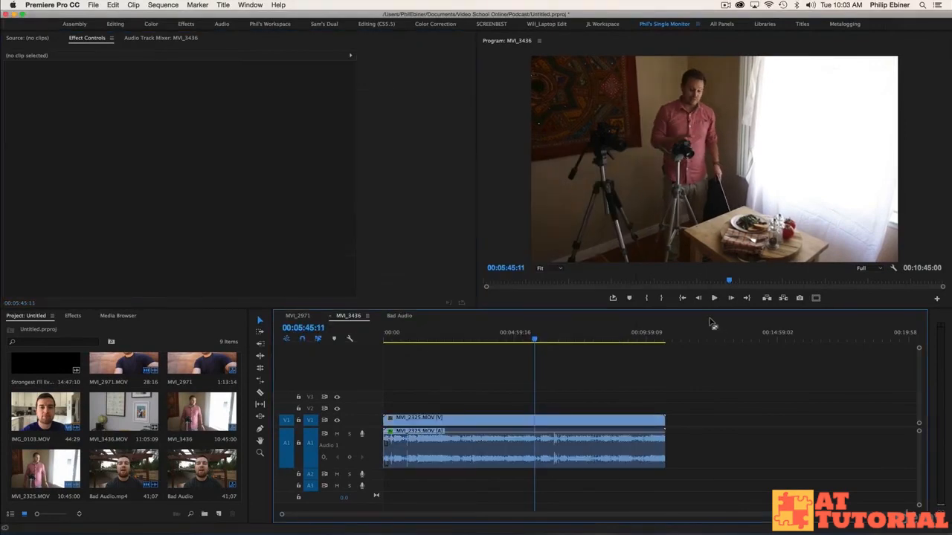
Step: Review the Parametric Equalizer curve on the MVI_2325.MOV clip again, and play the sequence to hear the equalized audio
{"action": "left_click", "coordinate": [539, 430]}
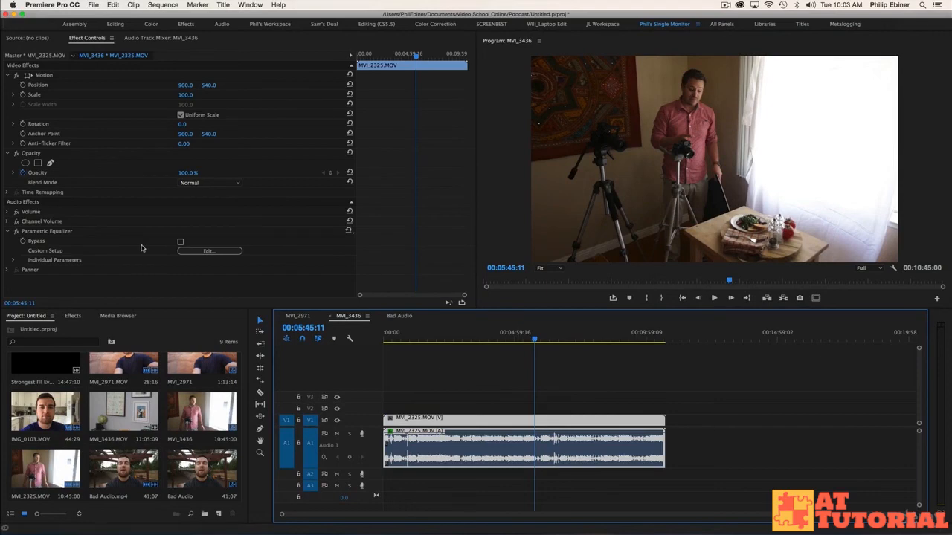
{"action": "left_click", "coordinate": [188, 251]}
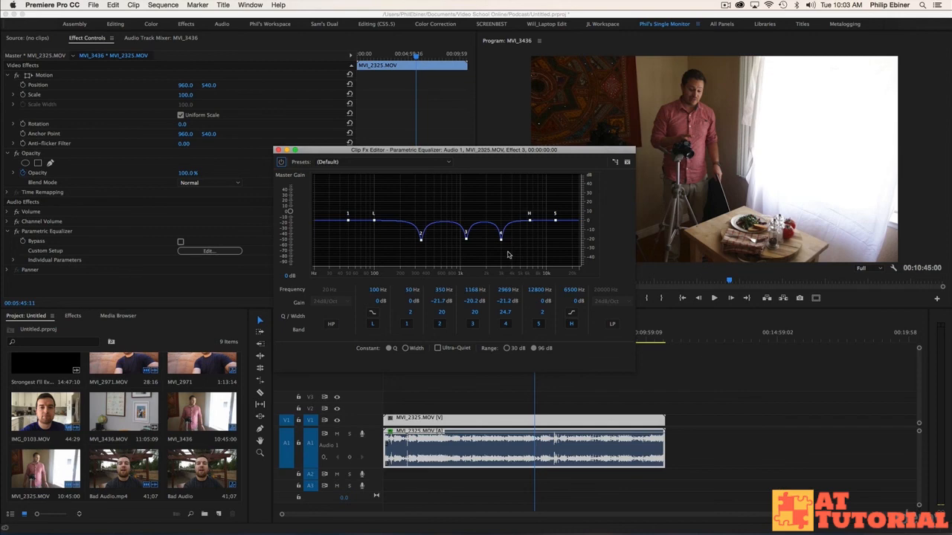
{"action": "left_click", "coordinate": [692, 365]}
{"action": "key", "text": "space"}
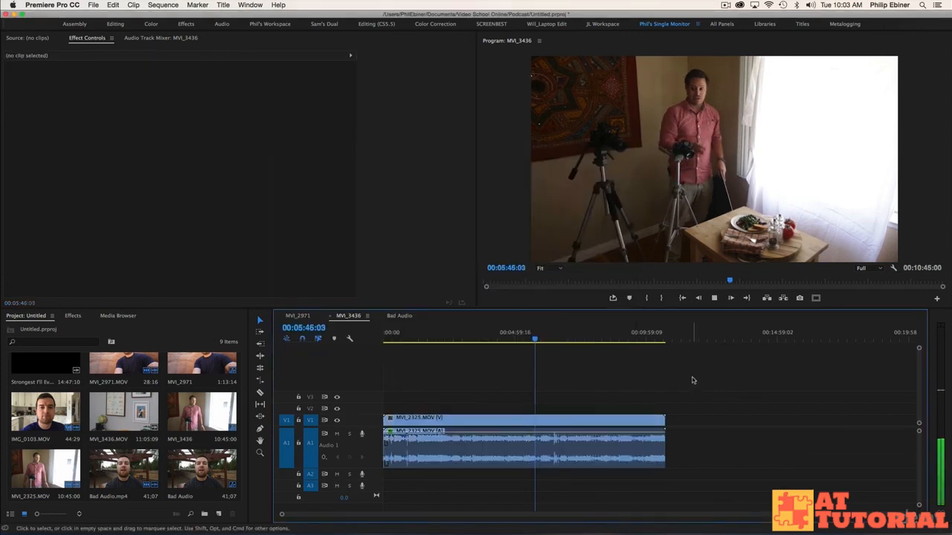